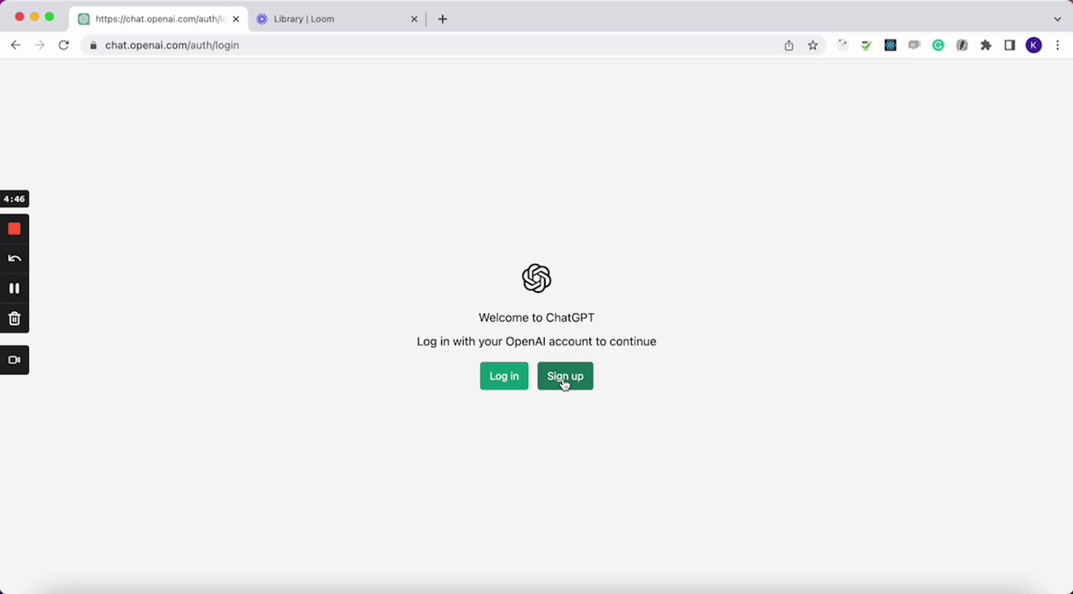
Start the OpenAI account sign-up, and review the Examples, Capabilities and Limitations headings on the chat start page.
{"action": "left_click", "coordinate": [561, 379]}
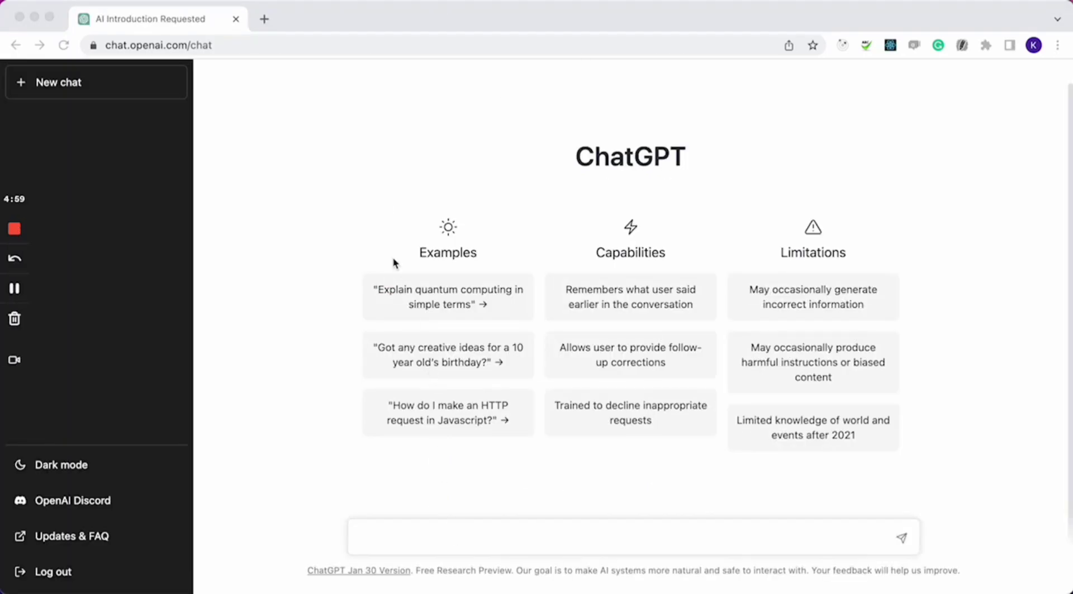
{"action": "double_click", "coordinate": [430, 253]}
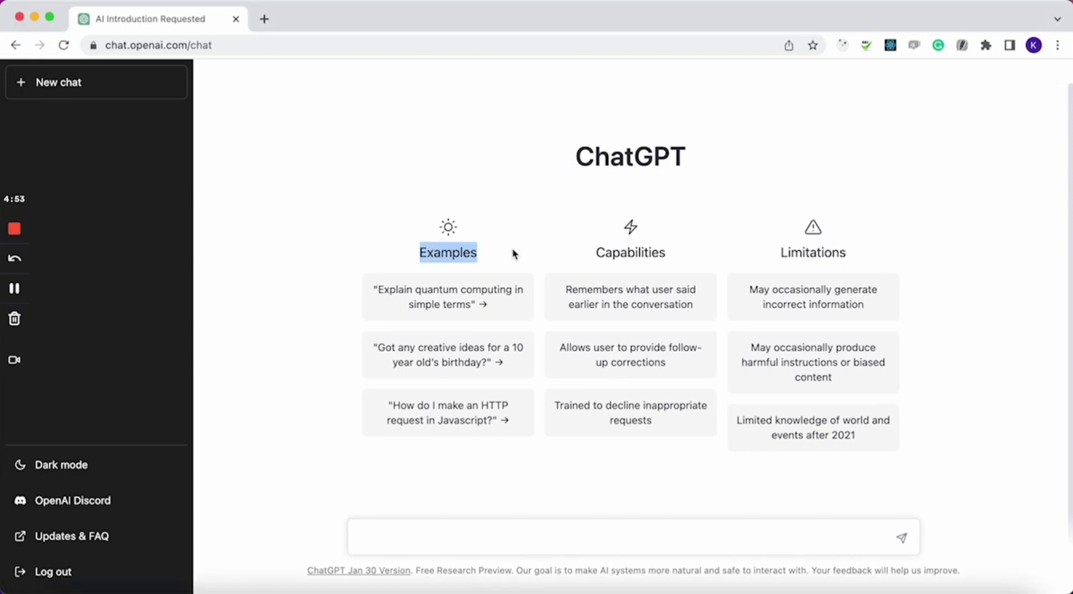
{"action": "double_click", "coordinate": [611, 254]}
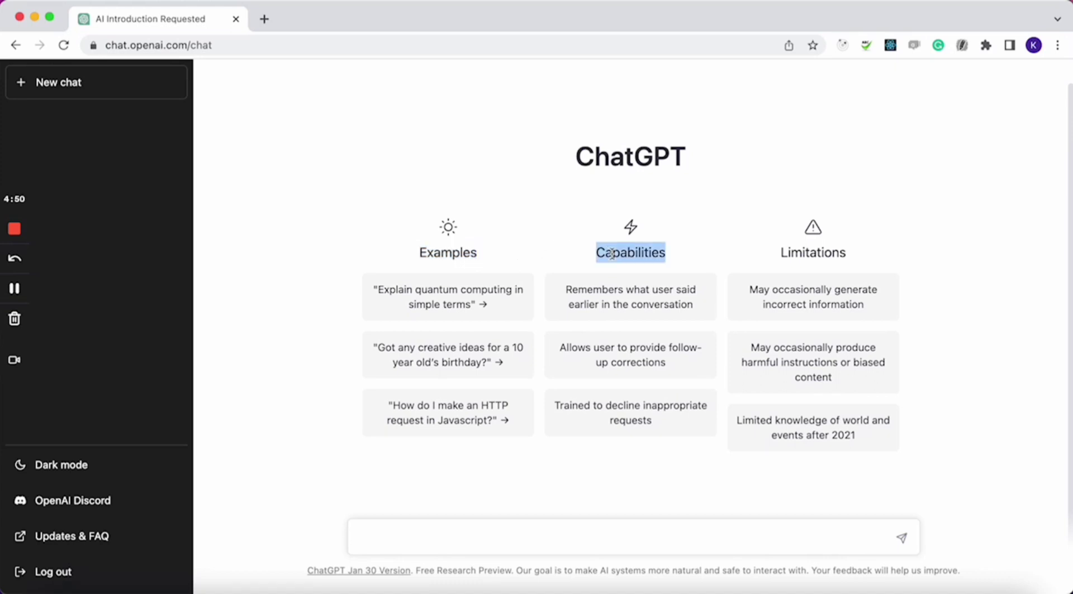
{"action": "double_click", "coordinate": [792, 252]}
Ask the chatbot "Who are you?" and read through its reply.
{"action": "left_click", "coordinate": [537, 534]}
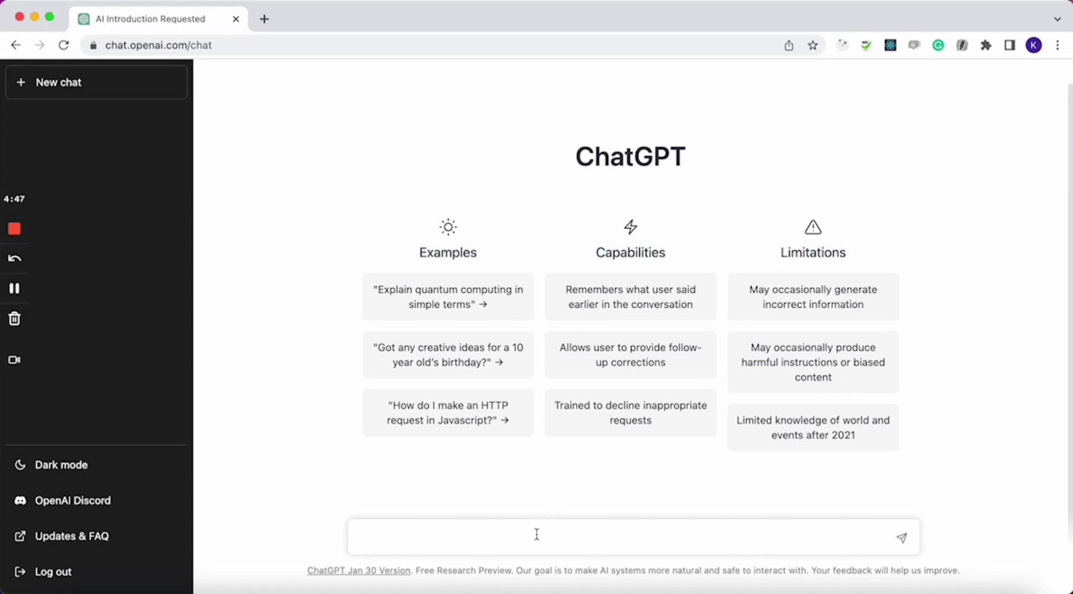
{"action": "type", "text": "Who are you?"}
{"action": "key", "text": "Return"}
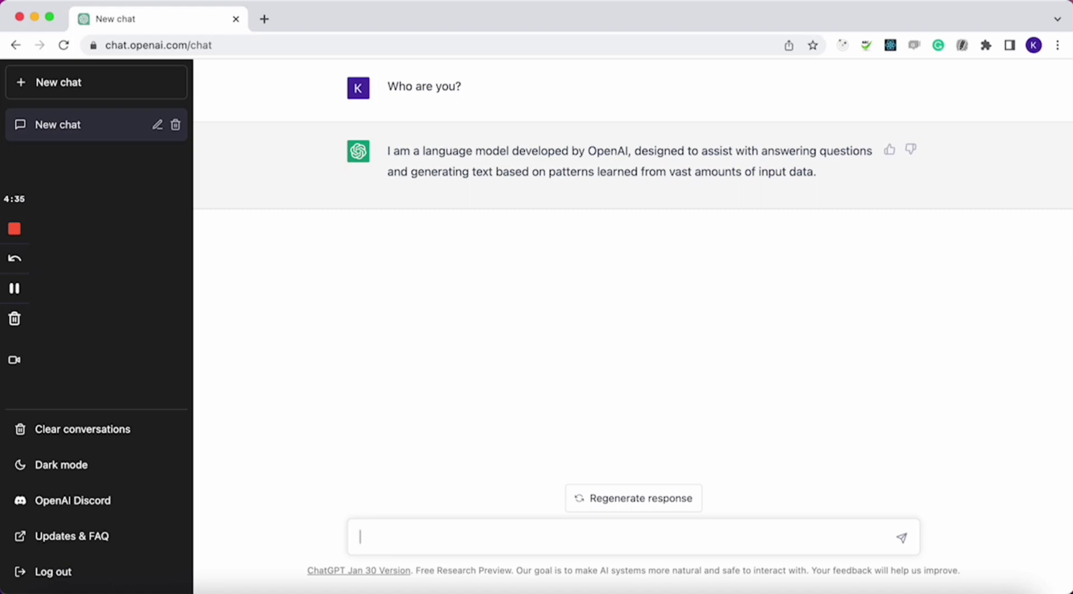
{"action": "left_click_drag", "start_coordinate": [707, 150], "coordinate": [710, 173]}
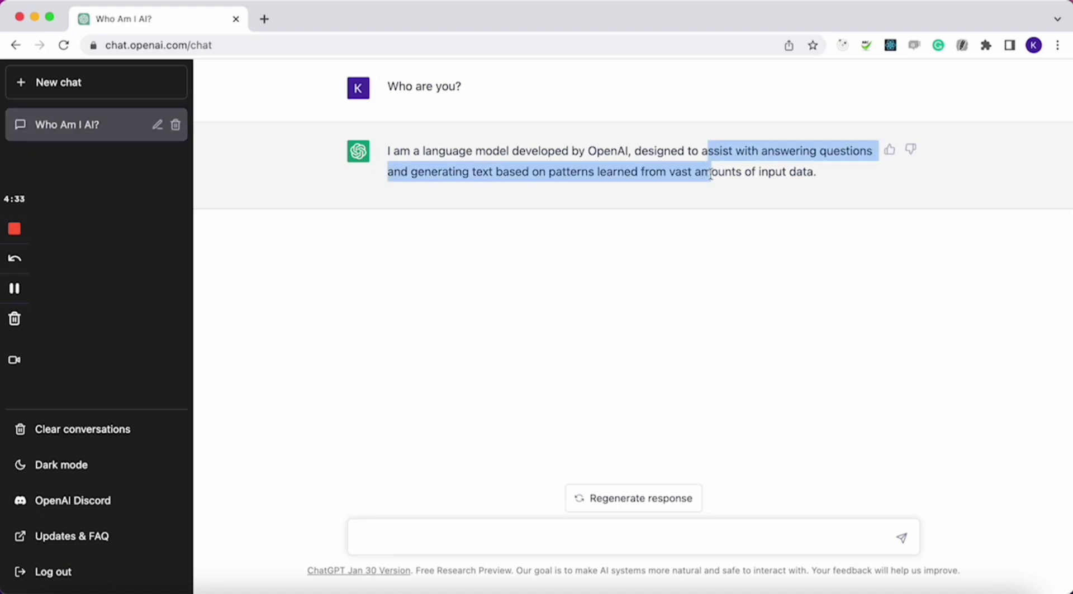
{"action": "left_click", "coordinate": [638, 260]}
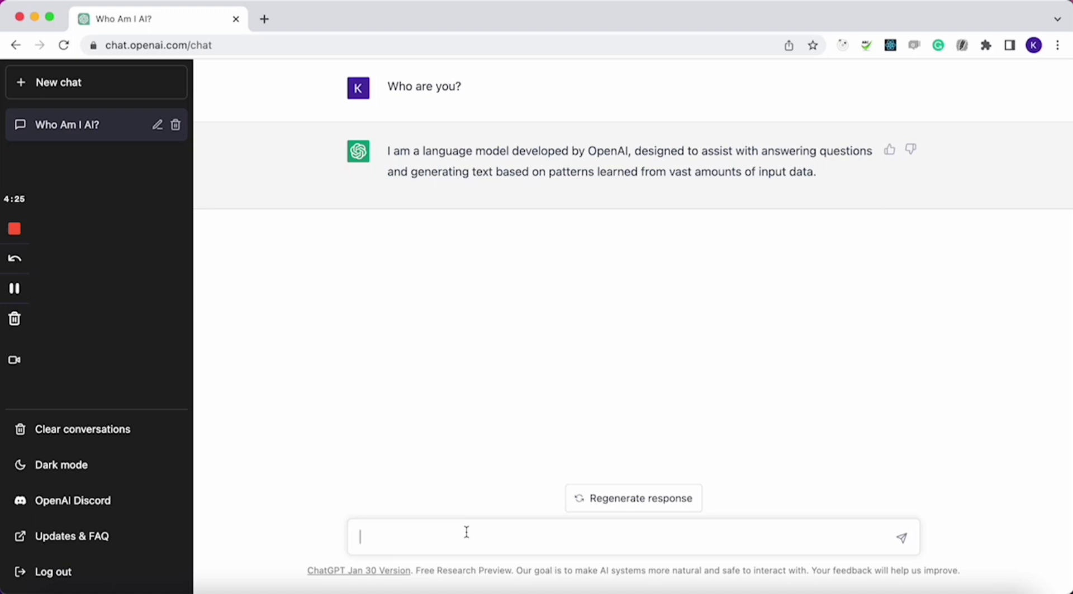
Send the prompt "Write a speech on Principle retirement function." and stop the response partway.
{"action": "type", "text": "Write a speech on Principle retirement function."}
{"action": "key", "text": "Return"}
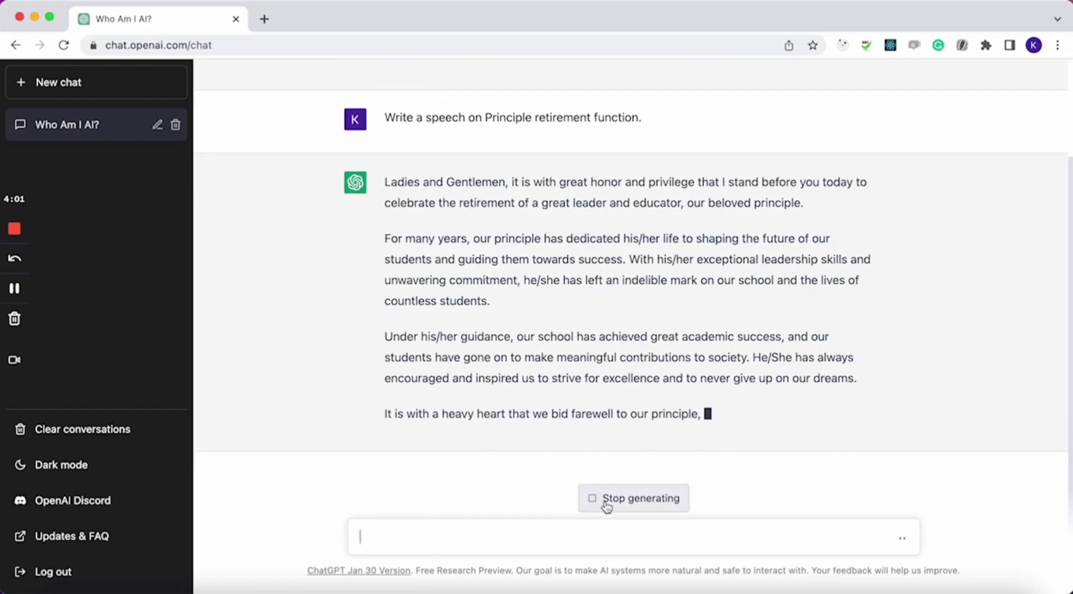
{"action": "left_click", "coordinate": [606, 505]}
Regenerate the retirement speech, stop it partway, and switch back and forth between the two versions.
{"action": "left_click", "coordinate": [607, 502]}
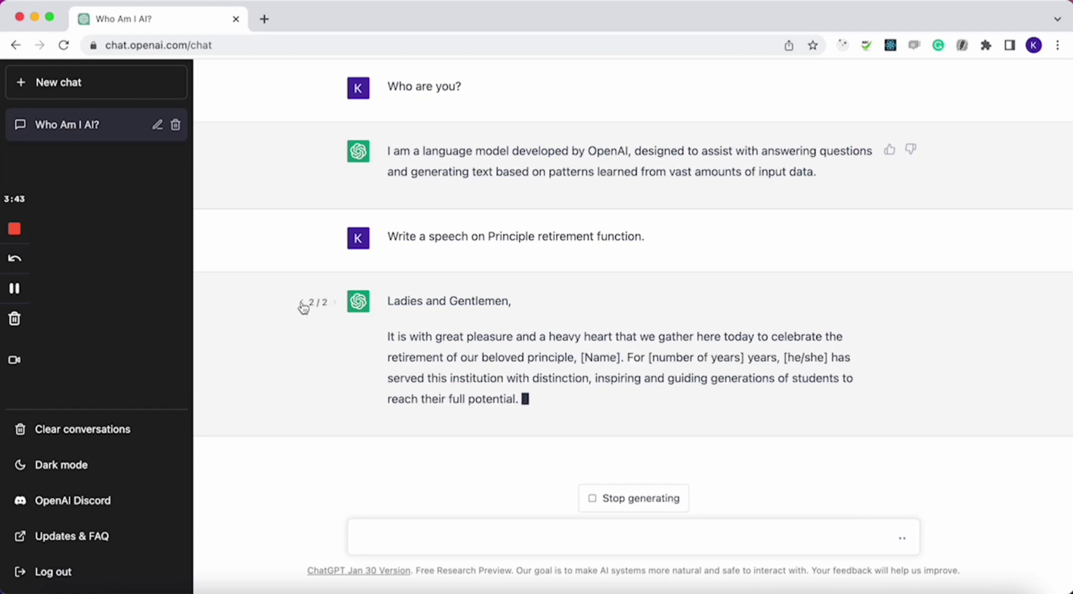
{"action": "left_click", "coordinate": [605, 500]}
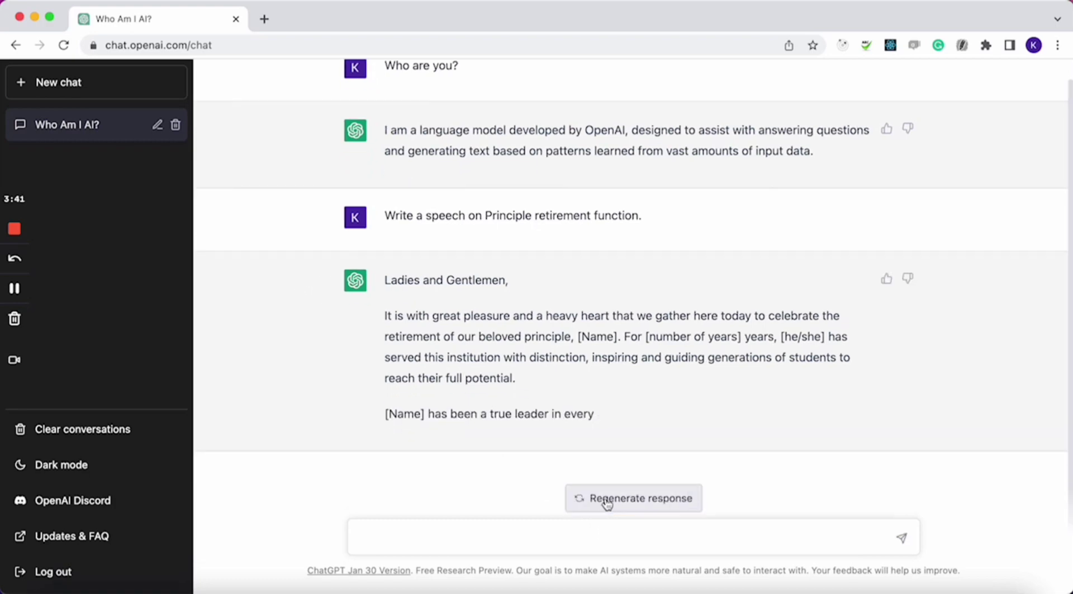
{"action": "left_click", "coordinate": [299, 281]}
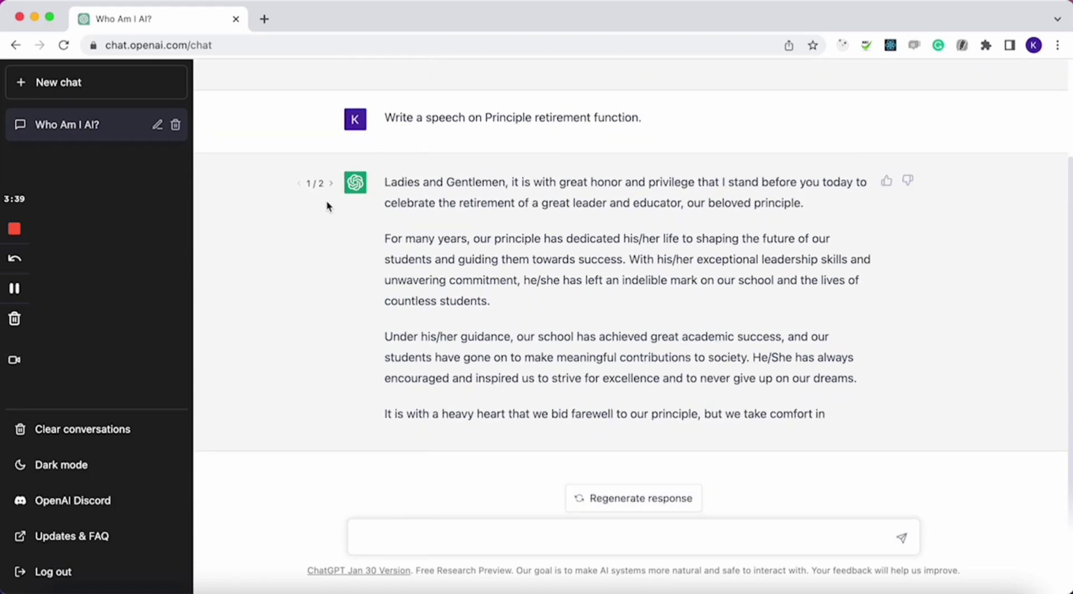
{"action": "left_click", "coordinate": [330, 186]}
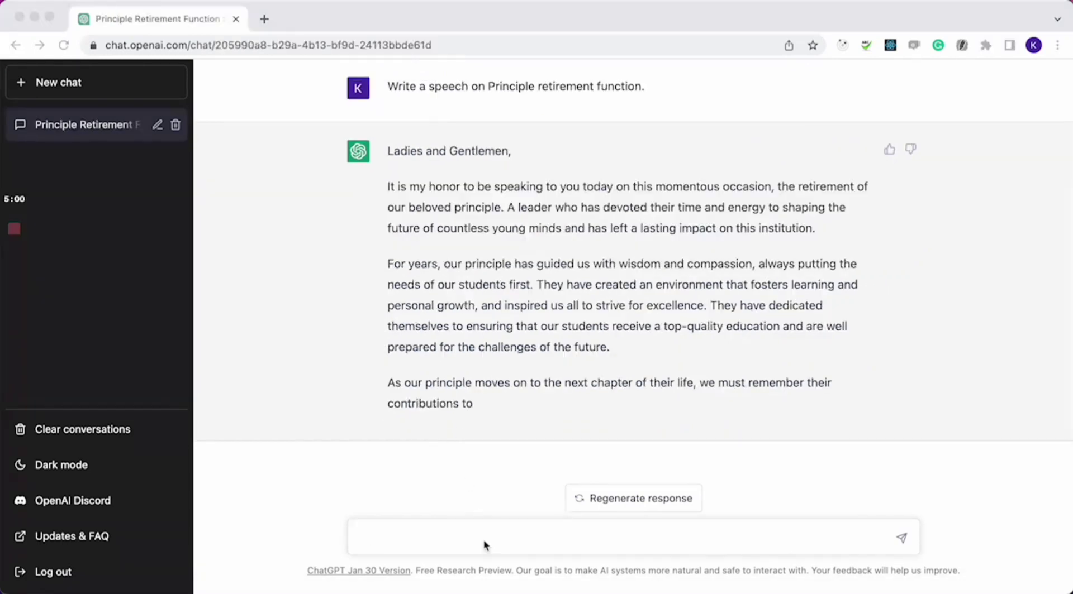
Send the prompt "Write an application to sbi bank manager to transfer my account from Jaipur to hanumangarh".
{"action": "left_click", "coordinate": [475, 538]}
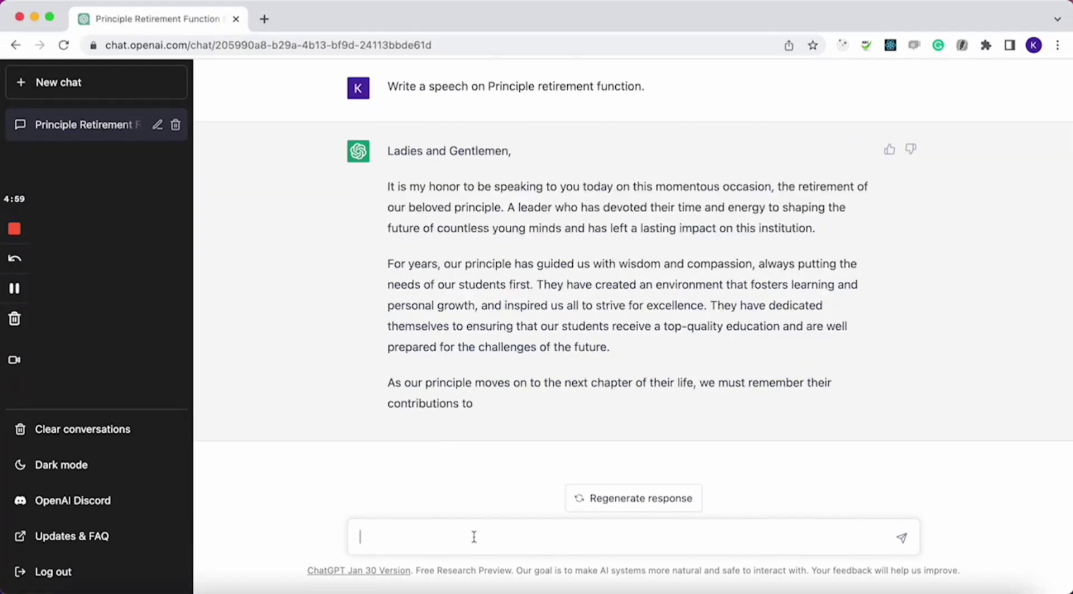
{"action": "type", "text": "Write an app"}
{"action": "key", "text": "BackSpace"}
{"action": "key", "text": "BackSpace"}
{"action": "type", "text": "pplication to "}
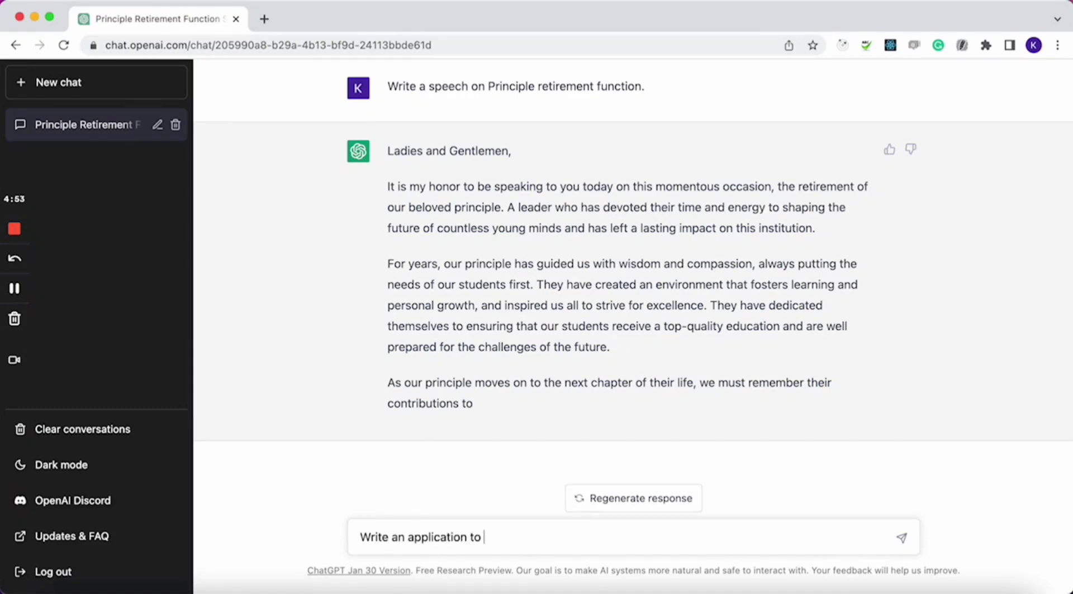
{"action": "type", "text": "sbi bank manager "}
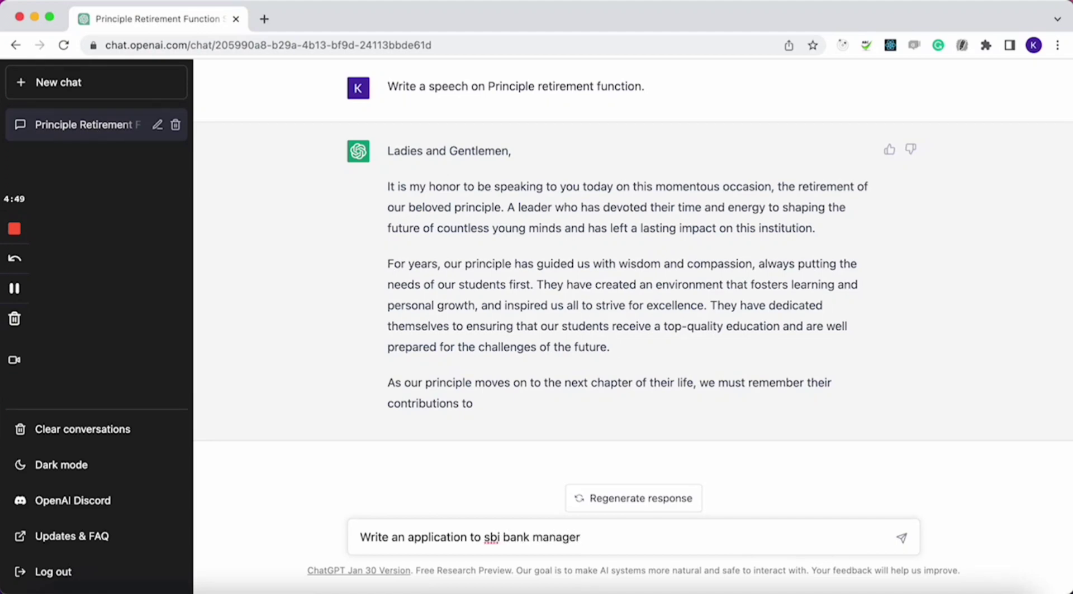
{"action": "type", "text": "to transfer my account "}
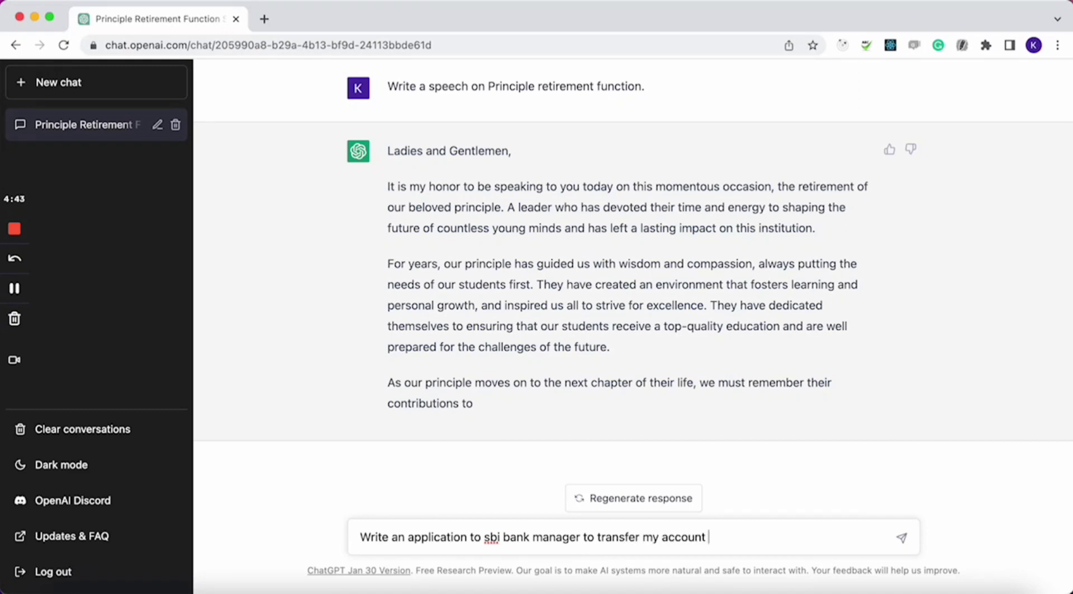
{"action": "type", "text": "from Jaipur to ahn"}
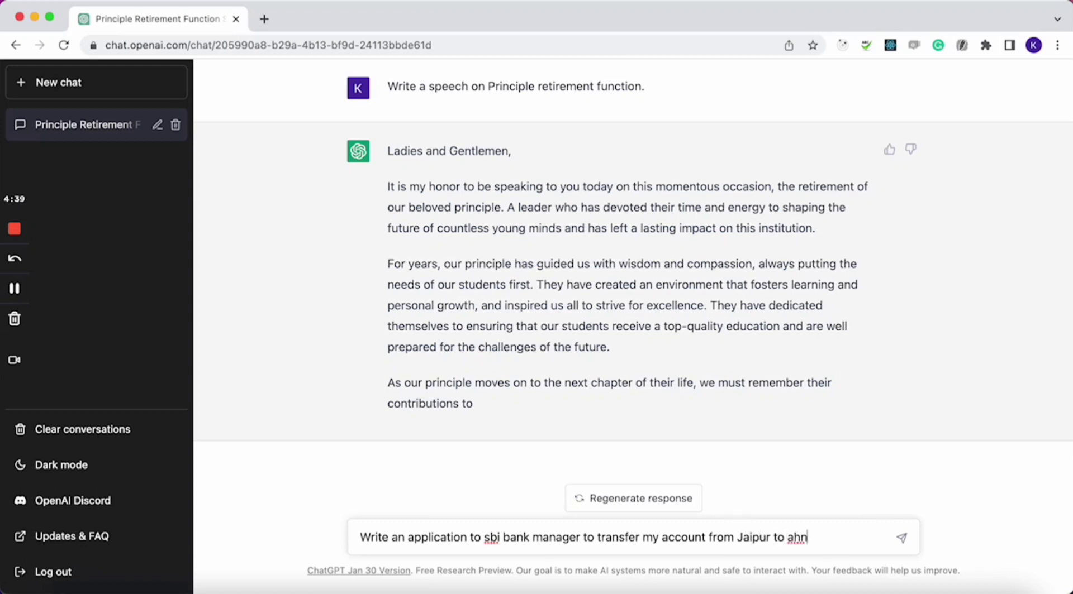
{"action": "key", "text": "BackSpace"}
{"action": "type", "text": "hanumangarh"}
{"action": "key", "text": "Return"}
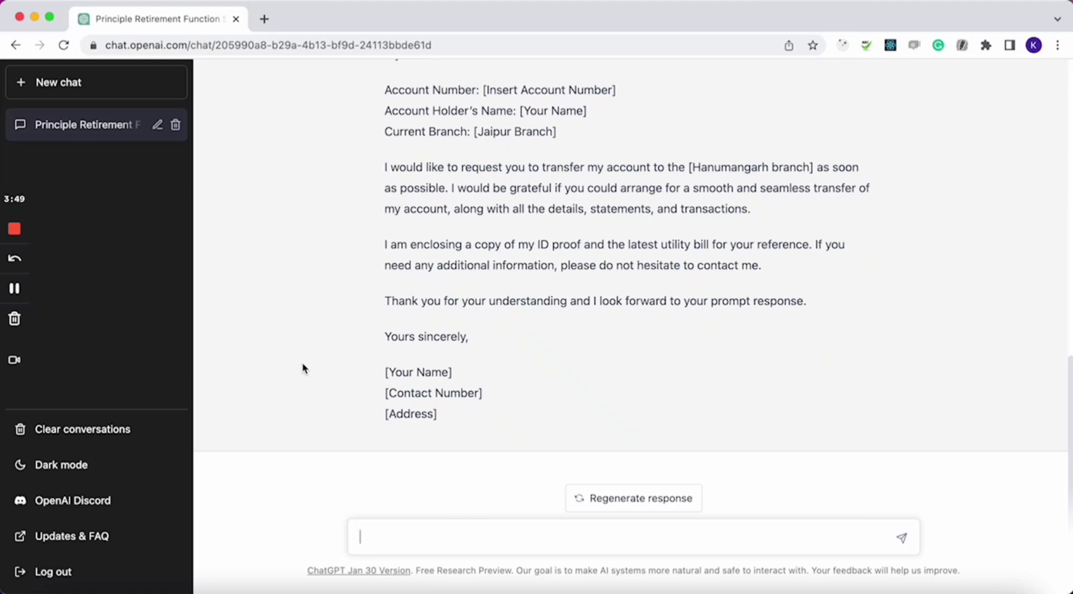
Send the prompt "Explain me Pythagoras thorem" in the same conversation.
{"action": "type", "text": "Explain me p"}
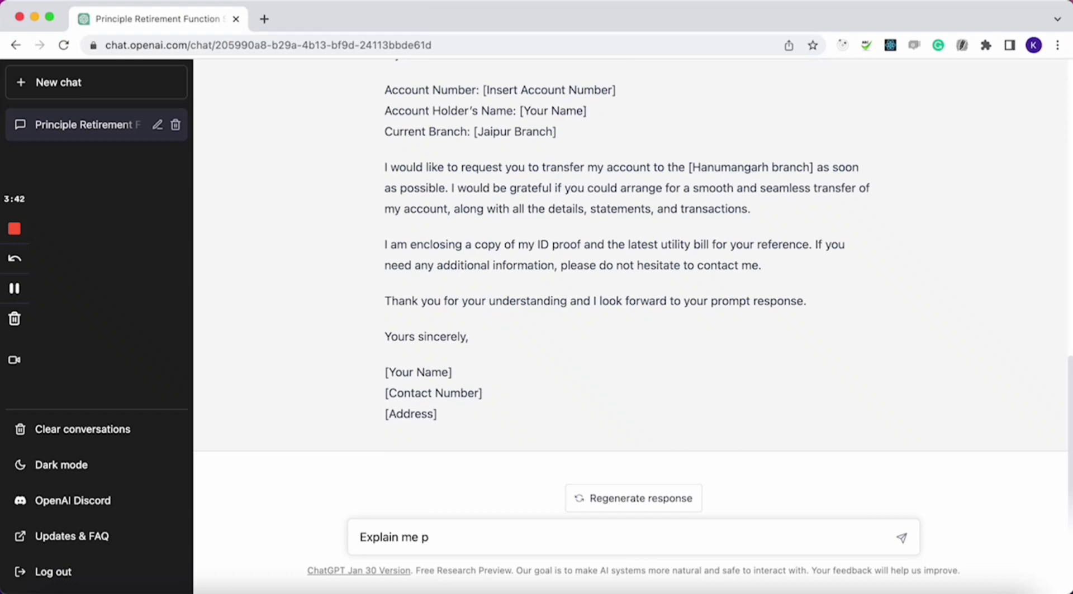
{"action": "type", "text": "ythagoras th"}
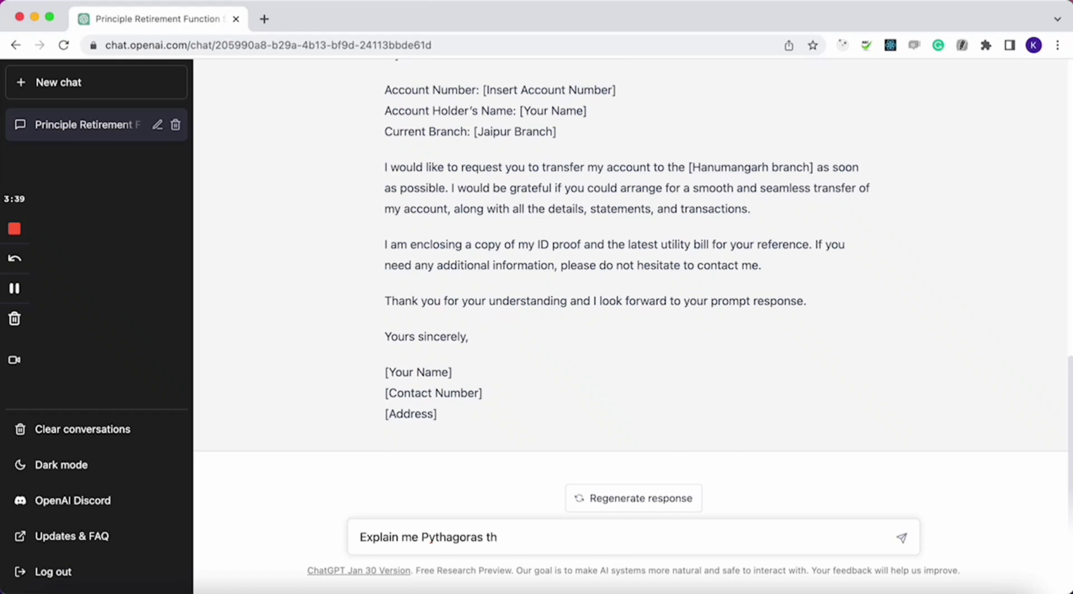
{"action": "type", "text": "orem"}
{"action": "key", "text": "Return"}
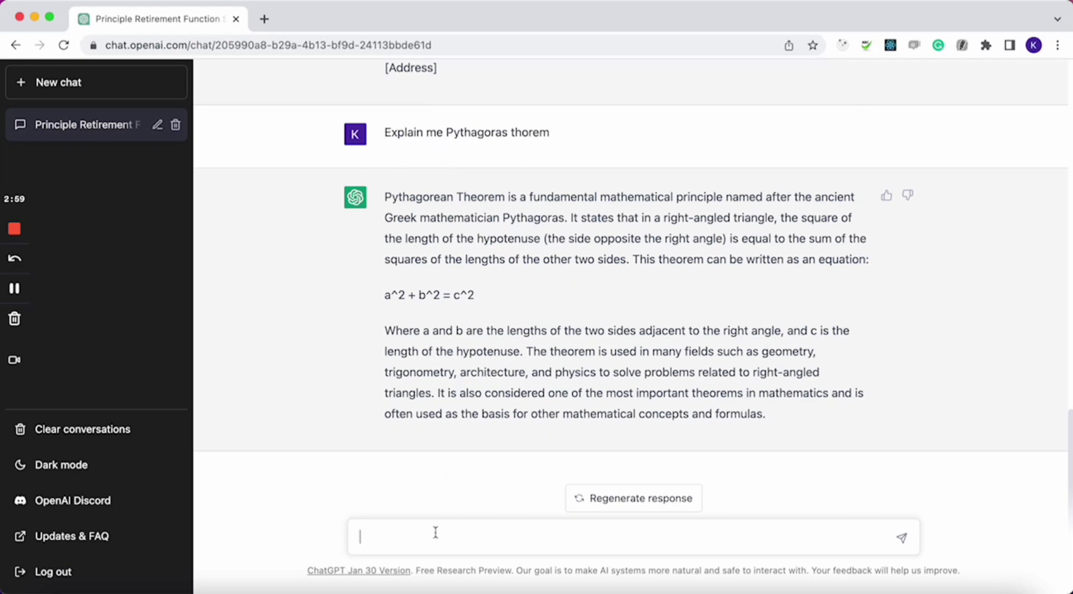
Ask for an example of the Pythagoras theorem, reusing "Pythagoras thorem" copied from the previous prompt after "Example of".
{"action": "left_click_drag", "start_coordinate": [446, 133], "coordinate": [563, 129]}
{"action": "key", "text": "super+c"}
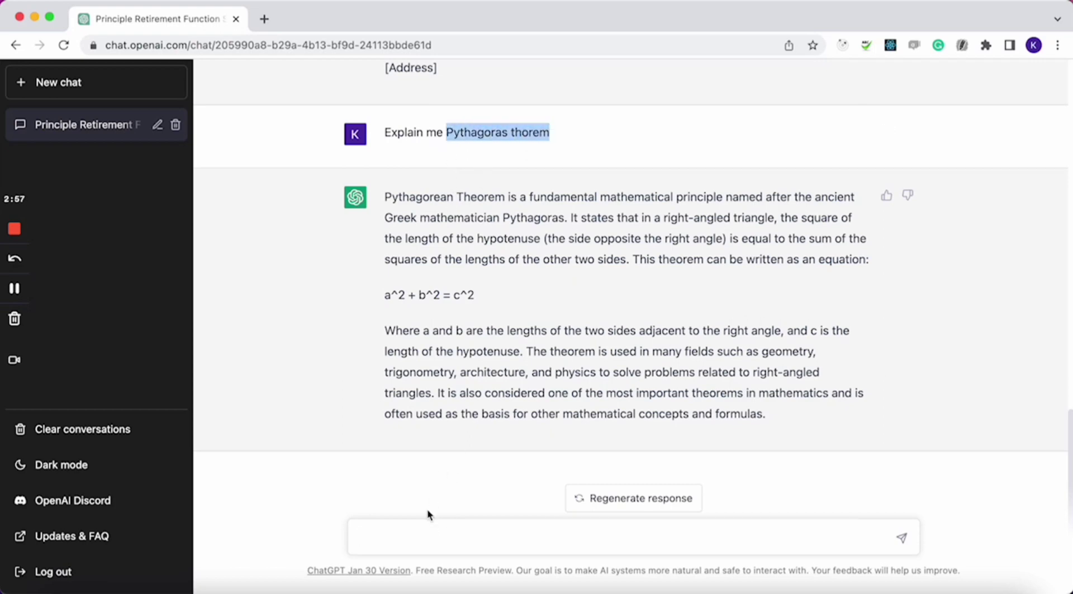
{"action": "left_click", "coordinate": [419, 536]}
{"action": "type", "text": "Example o"}
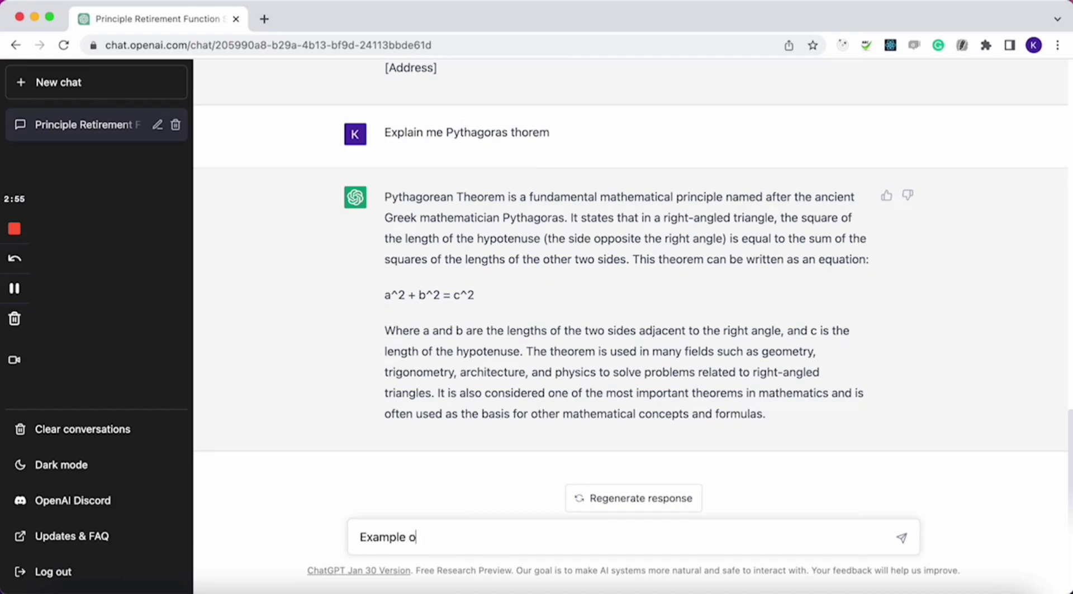
{"action": "type", "text": "f"}
{"action": "key", "text": "super+v"}
{"action": "key", "text": "Return"}
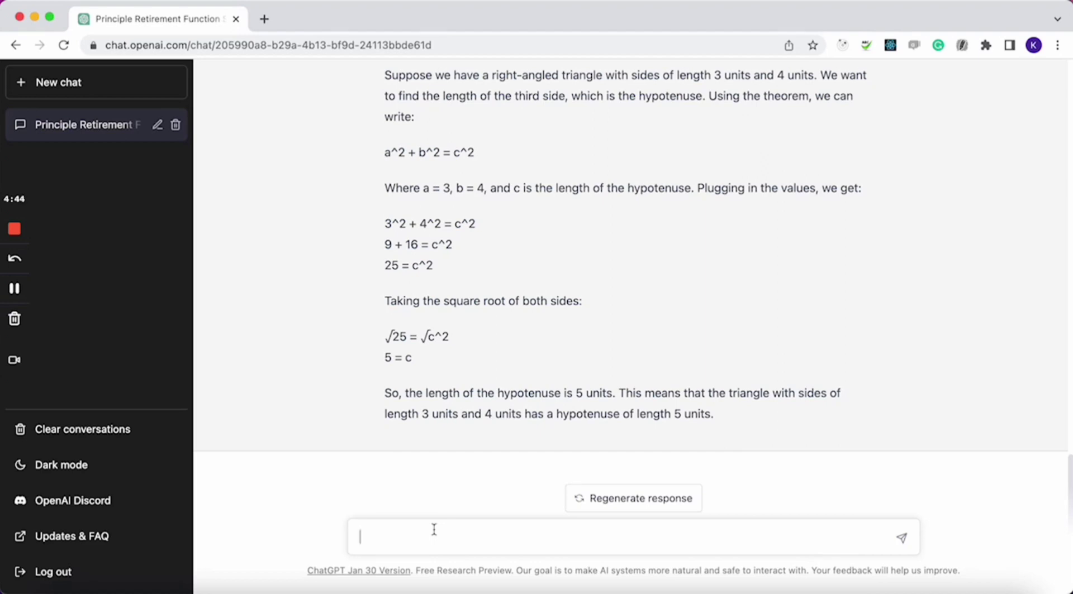
Send the prompt "Symptoms of vitamin D deficiency.".
{"action": "type", "text": "Symptoms of vitamin D deficiency."}
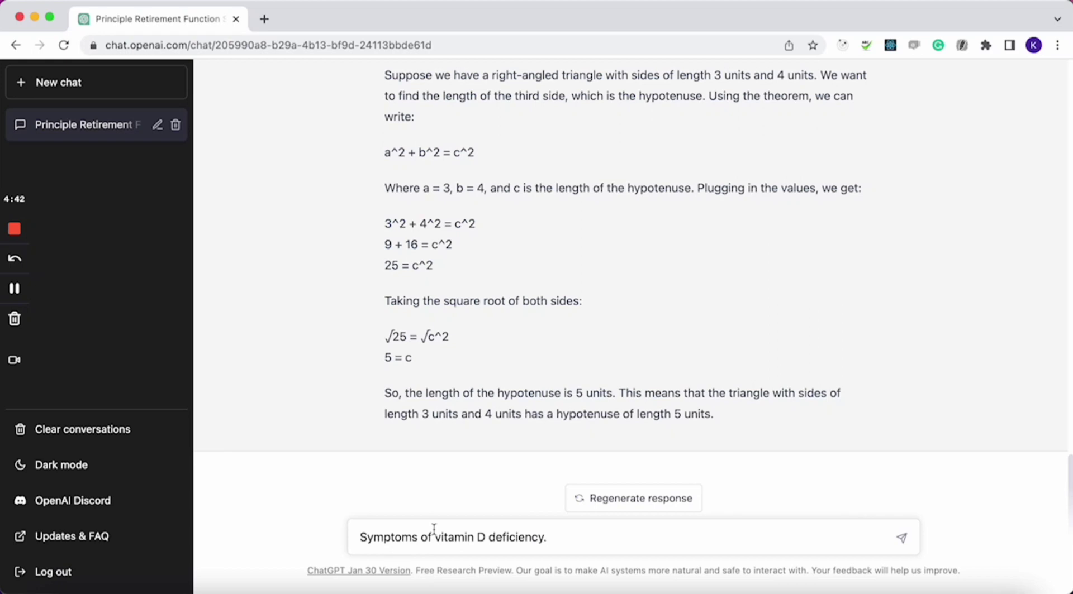
{"action": "key", "text": "Return"}
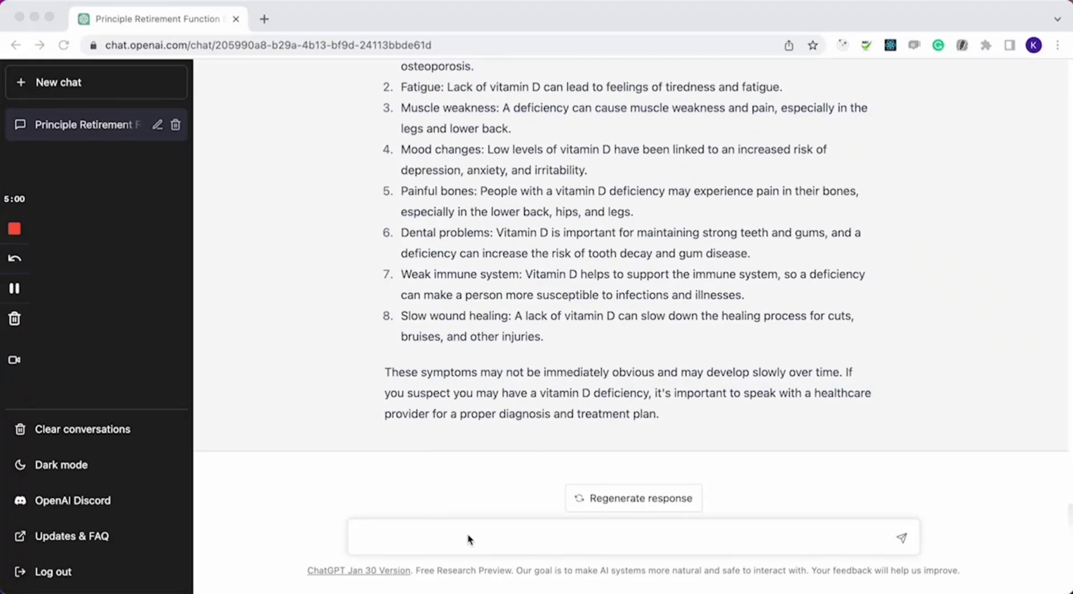
Send the prompt "Create a login page using bootstrap".
{"action": "left_click", "coordinate": [467, 534]}
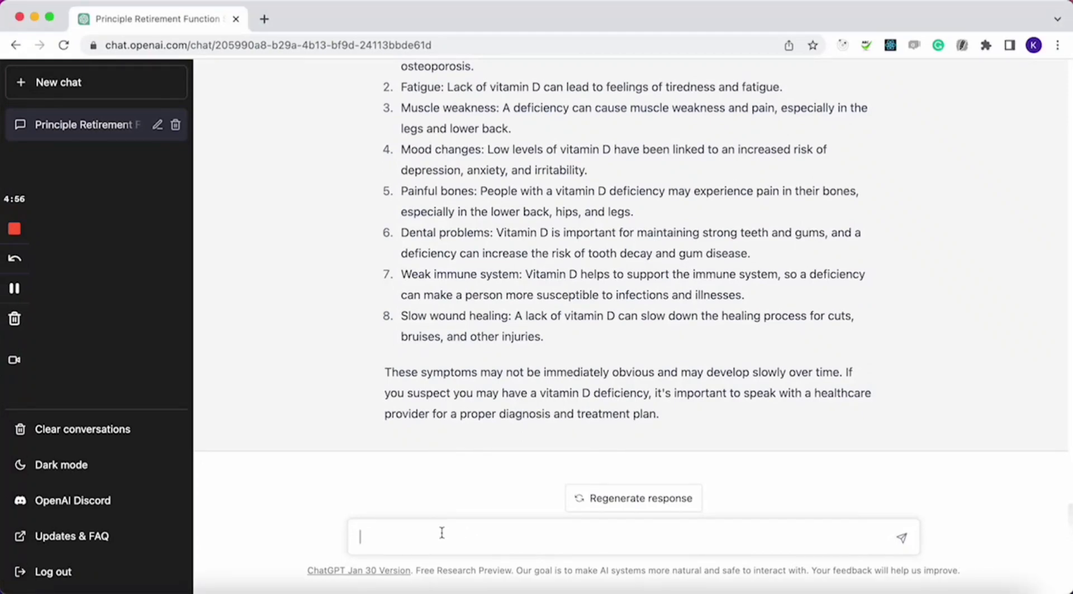
{"action": "type", "text": "Create a login u"}
{"action": "key", "text": "BackSpace"}
{"action": "type", "text": "page using "}
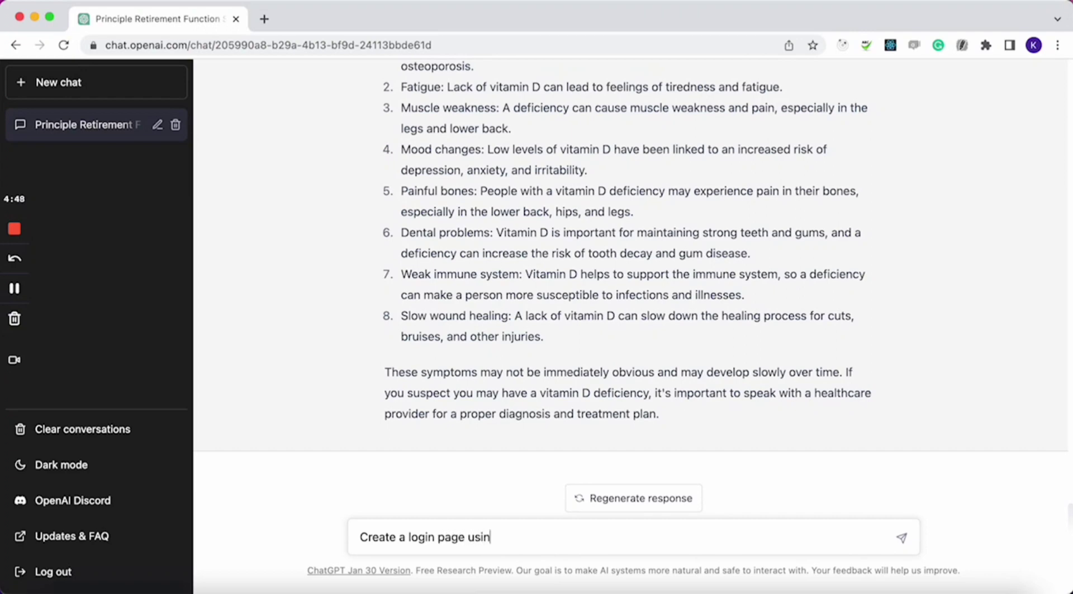
{"action": "type", "text": "bootstrap"}
{"action": "key", "text": "Return"}
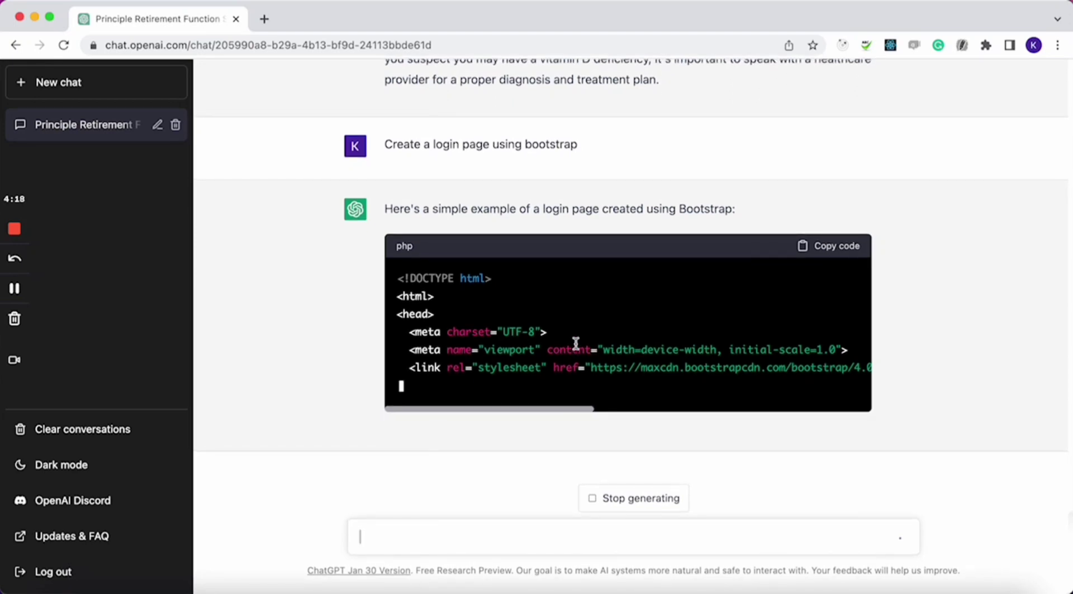
Examine the generated Bootstrap login page code from the document head through the closing html tag.
{"action": "scroll", "coordinate": [593, 309], "scroll_direction": "up", "scroll_amount": 2}
{"action": "scroll", "coordinate": [593, 308], "scroll_direction": "down", "scroll_amount": 3}
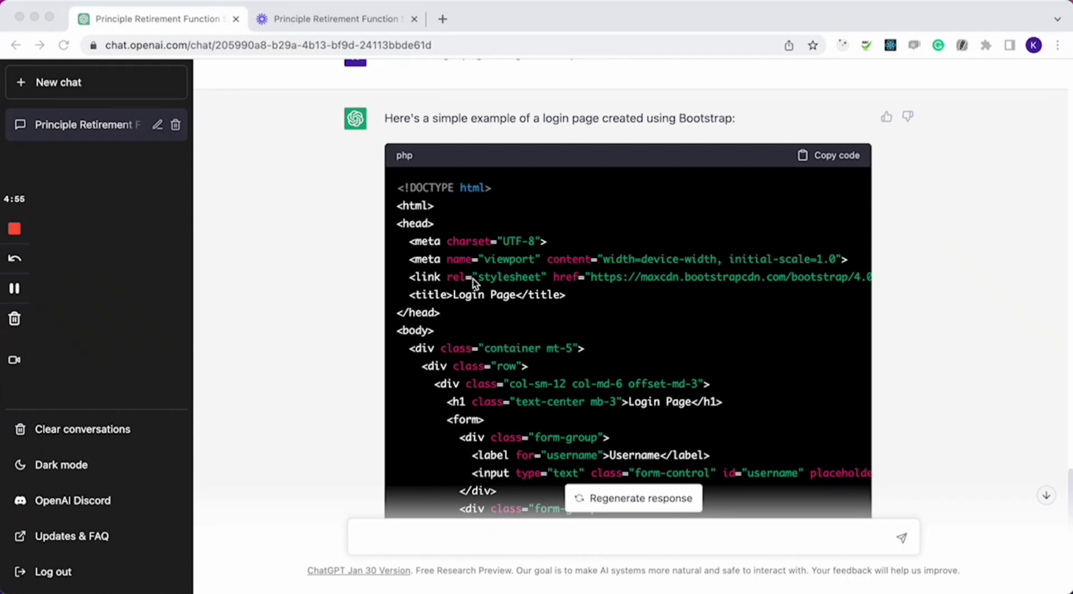
{"action": "scroll", "coordinate": [473, 279], "scroll_direction": "down", "scroll_amount": 1}
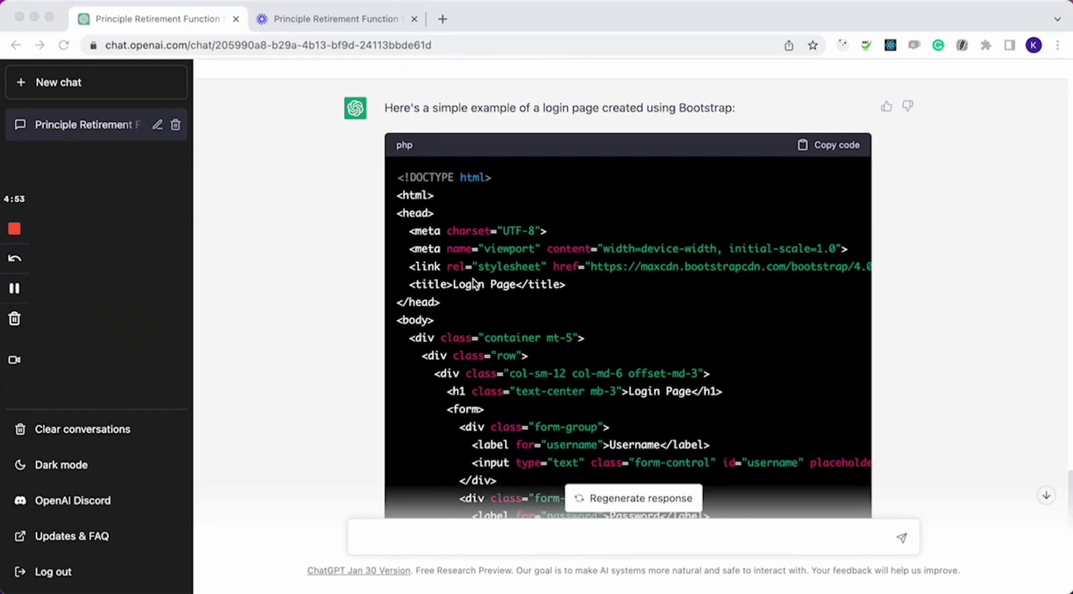
{"action": "scroll", "coordinate": [473, 283], "scroll_direction": "down", "scroll_amount": 1}
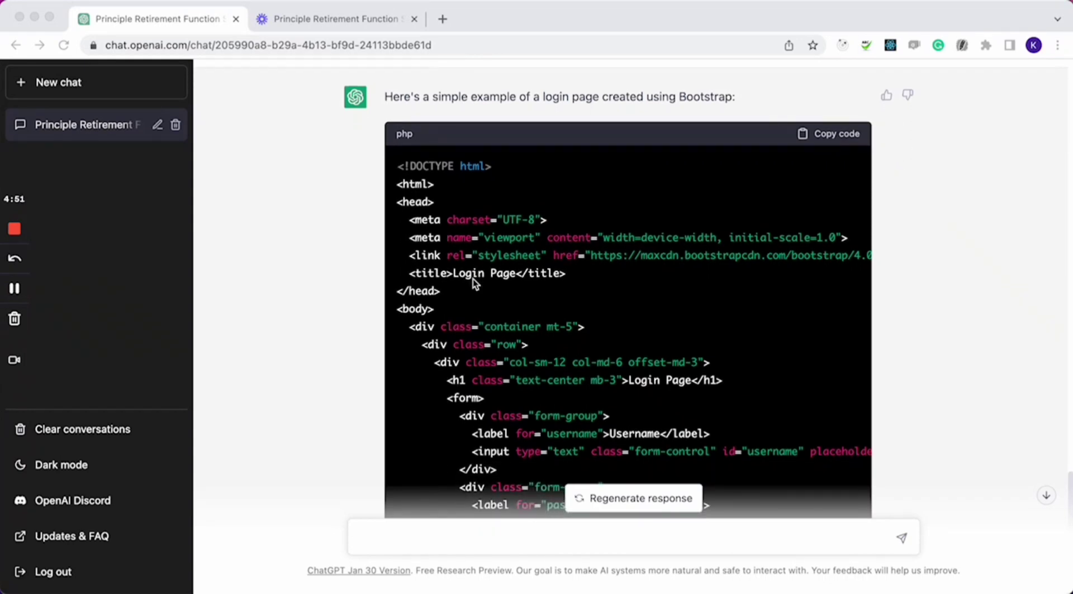
{"action": "scroll", "coordinate": [473, 279], "scroll_direction": "down", "scroll_amount": 5}
{"action": "scroll", "coordinate": [473, 280], "scroll_direction": "down", "scroll_amount": 5}
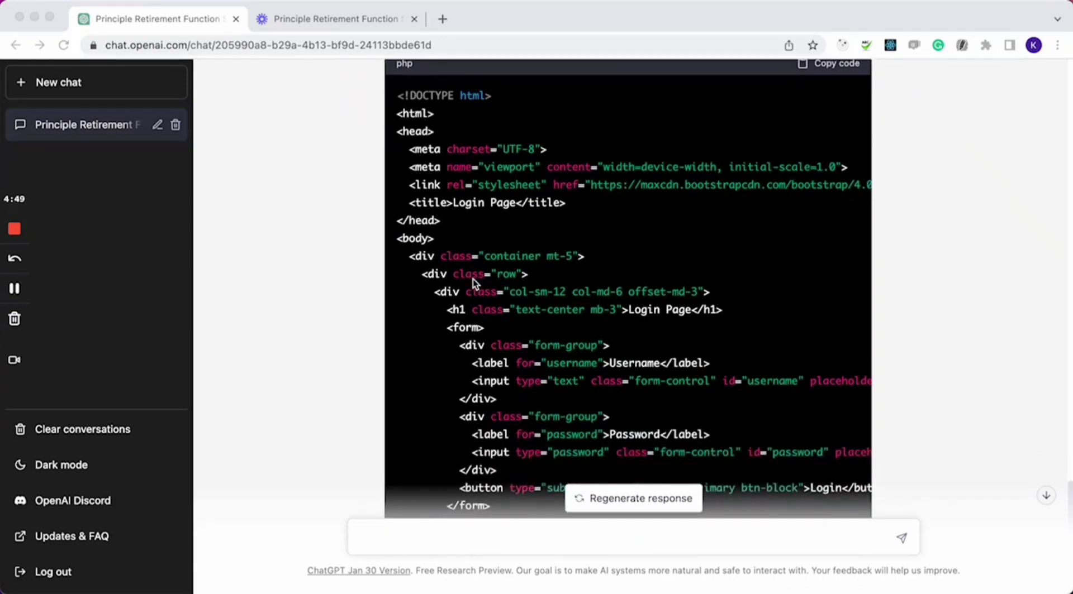
{"action": "scroll", "coordinate": [472, 279], "scroll_direction": "down", "scroll_amount": 3}
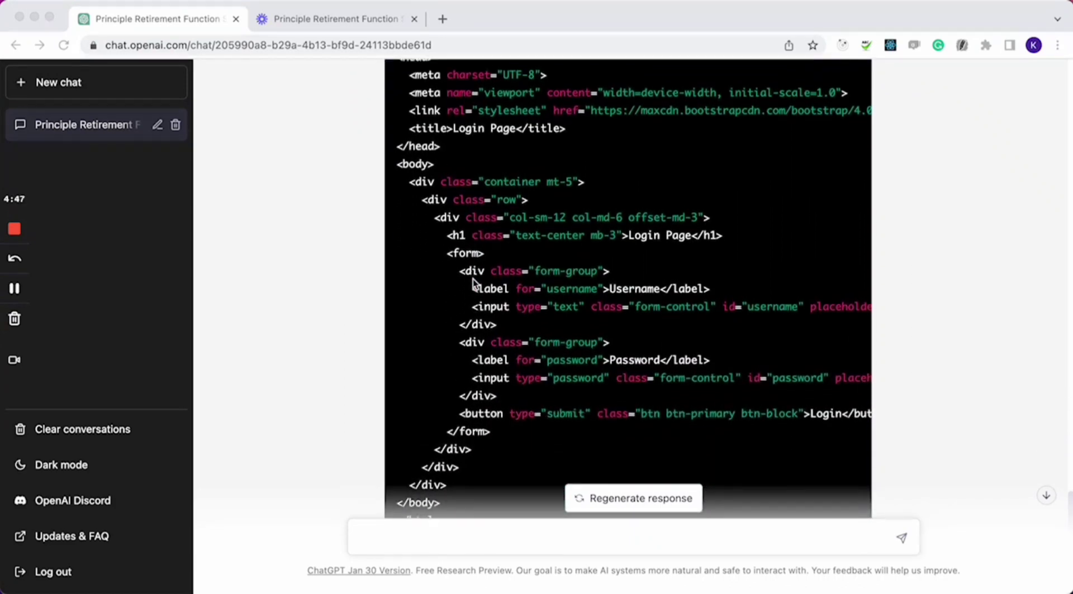
{"action": "scroll", "coordinate": [473, 284], "scroll_direction": "down", "scroll_amount": 9}
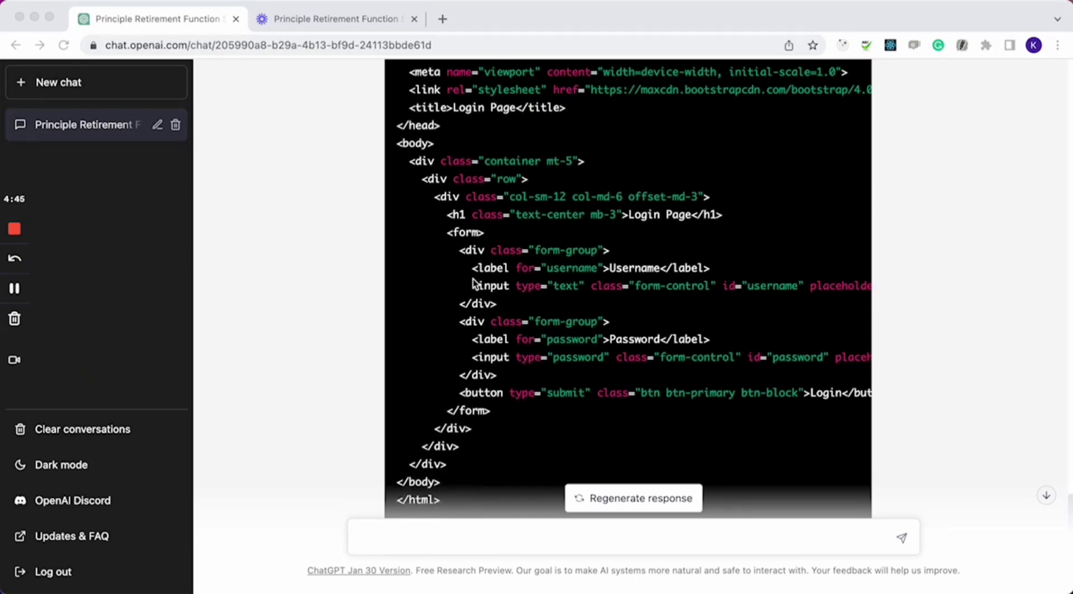
{"action": "scroll", "coordinate": [472, 282], "scroll_direction": "down", "scroll_amount": 4}
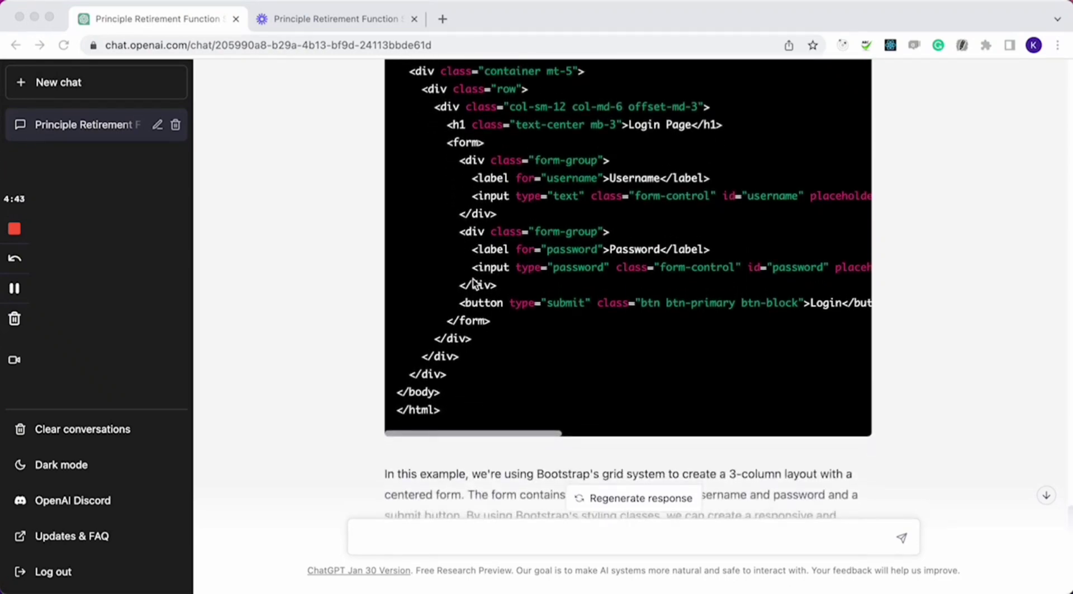